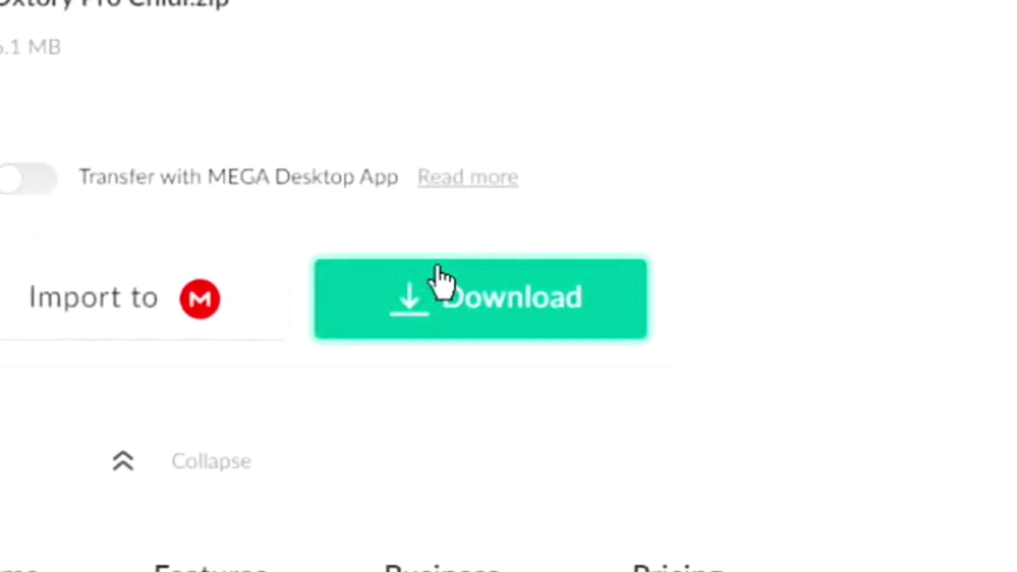
# Download the 6.1 MB Dxtory Pro Chidi.zip archive from its MEGA file page
pyautogui.click(644, 227)
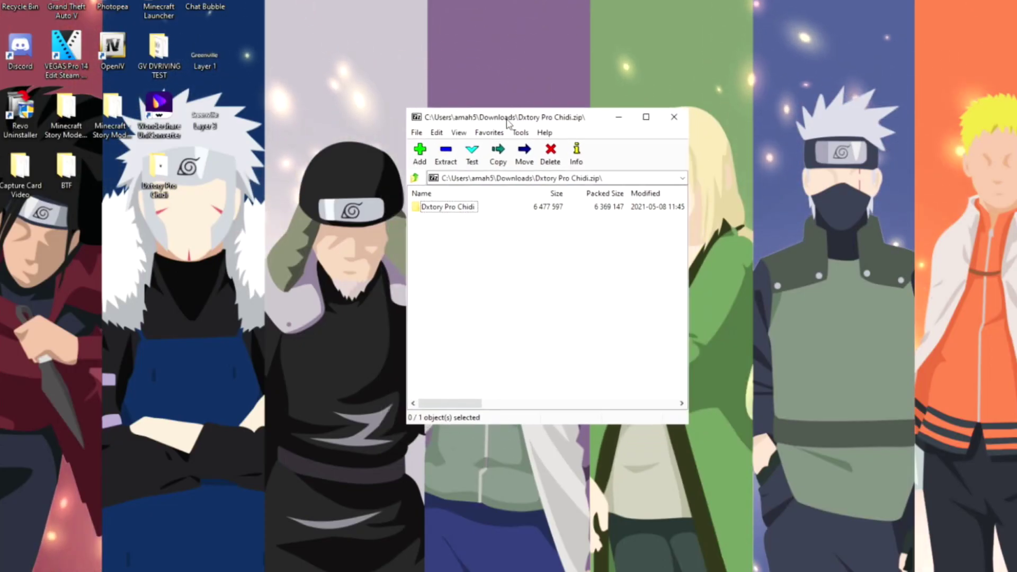
# Extract the password-protected Dxtory Pro Chidi folder to the desktop and open it
pyautogui.click(448, 206)
pyautogui.moveTo(448, 207); pyautogui.dragTo(379, 264)
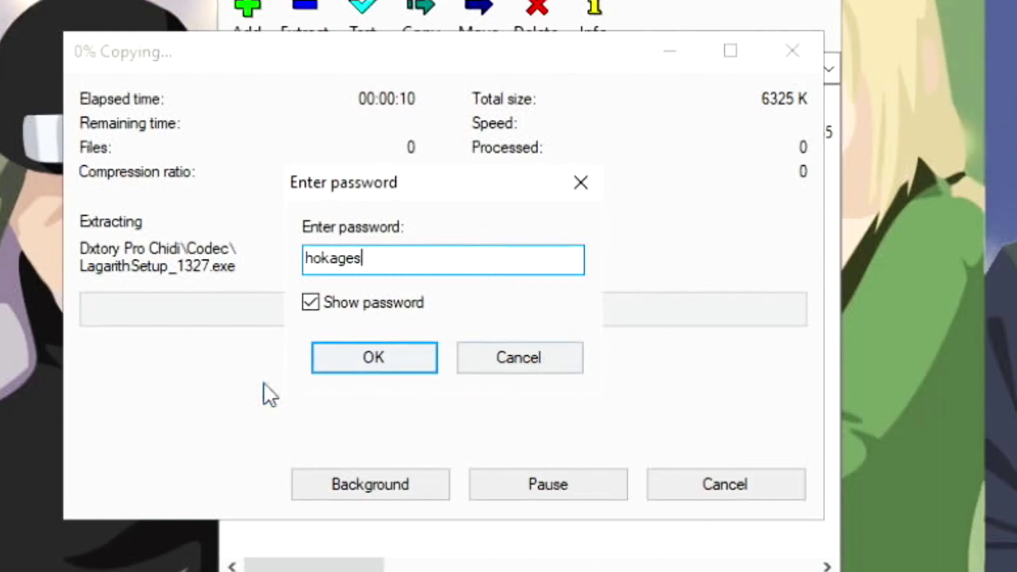
pyautogui.moveTo(326, 182); pyautogui.dragTo(397, 191)
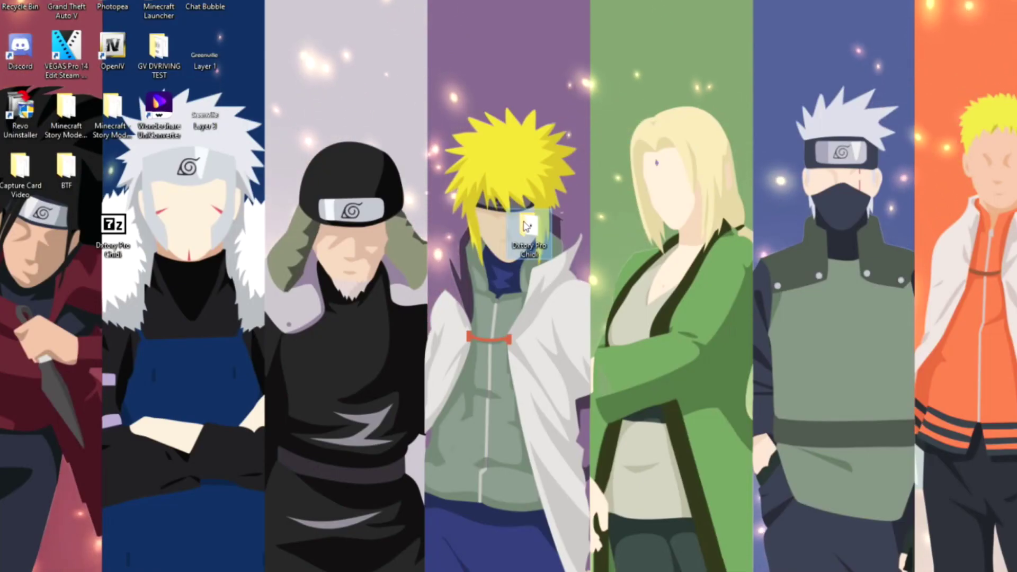
pyautogui.doubleClick(525, 226)
pyautogui.moveTo(544, 149); pyautogui.dragTo(490, 101)
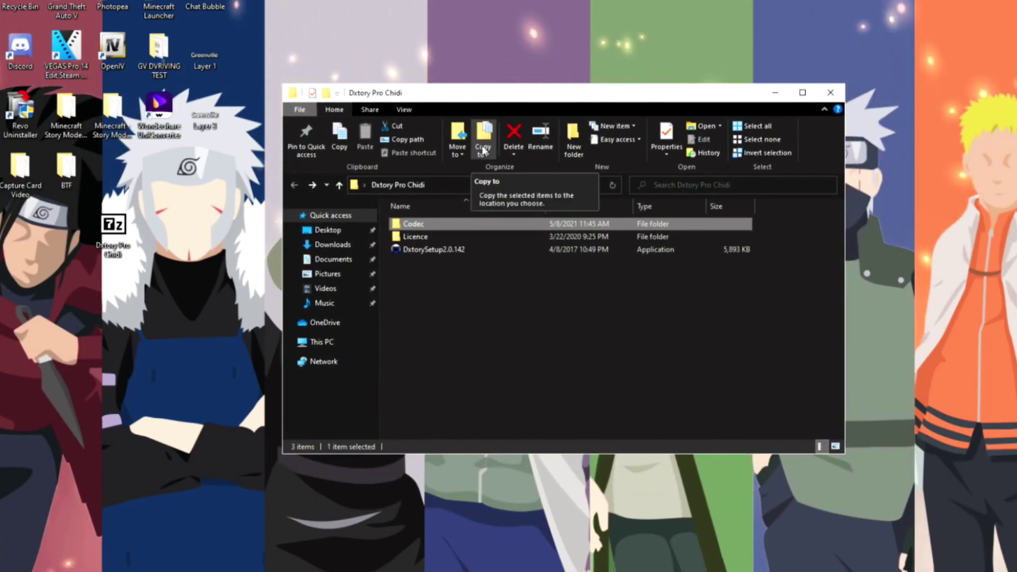
# Install Dxtory with a desktop shortcut and update checking at login turned off
pyautogui.doubleClick(433, 249)
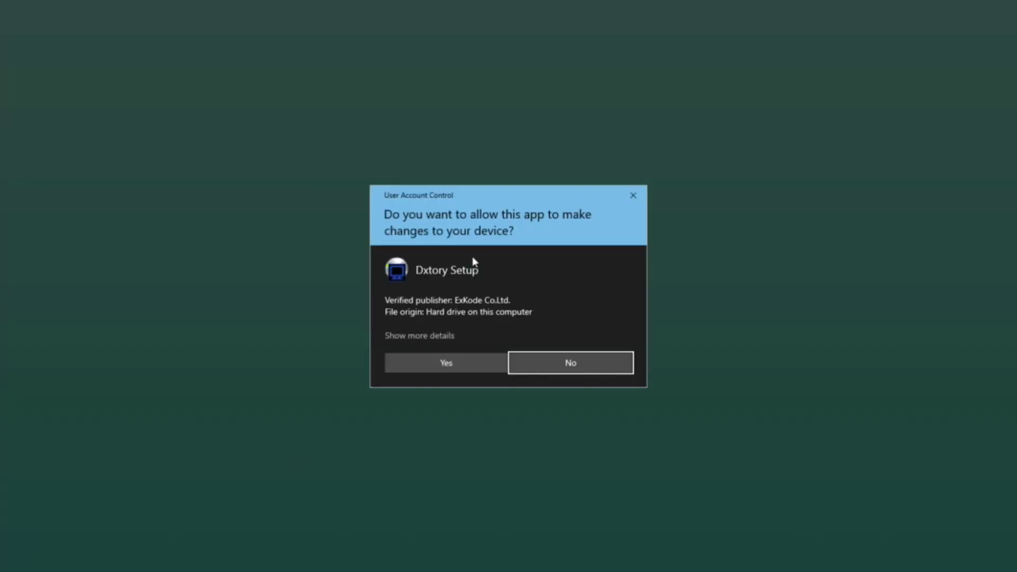
pyautogui.click(477, 360)
pyautogui.click(525, 305)
pyautogui.click(579, 377)
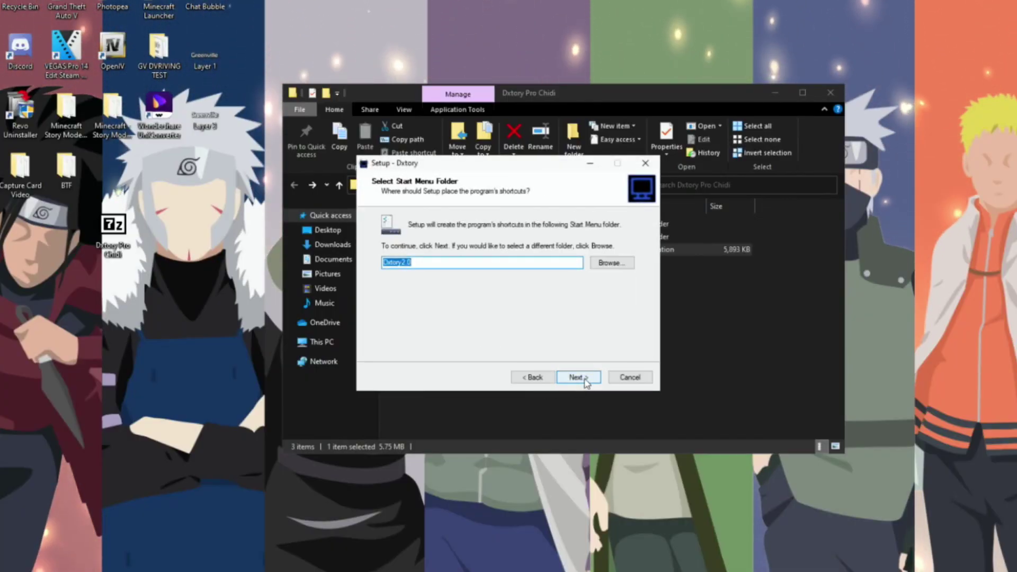
pyautogui.click(578, 377)
pyautogui.click(428, 244)
pyautogui.click(427, 257)
pyautogui.click(584, 382)
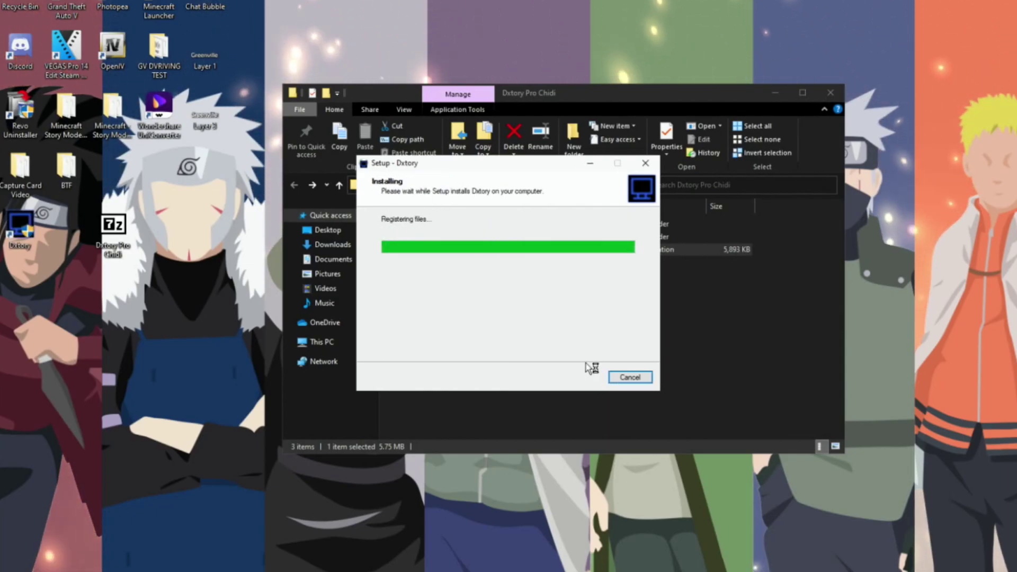
pyautogui.click(577, 377)
# Move the Dxtory shortcut to mid-desktop and launch Dxtory with administrator permission
pyautogui.click(831, 92)
pyautogui.moveTo(20, 228); pyautogui.dragTo(491, 174)
pyautogui.doubleClick(490, 173)
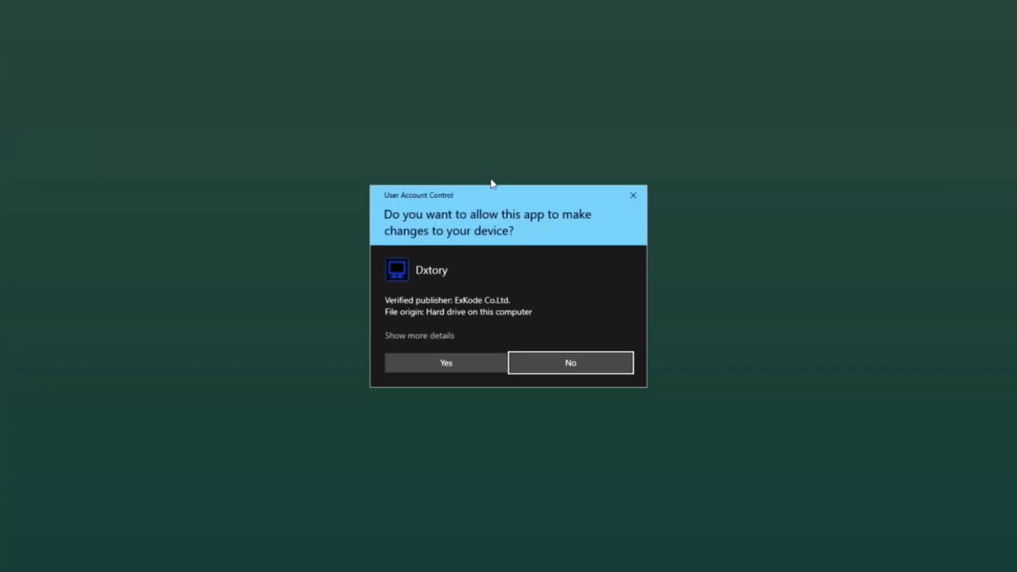
pyautogui.click(467, 365)
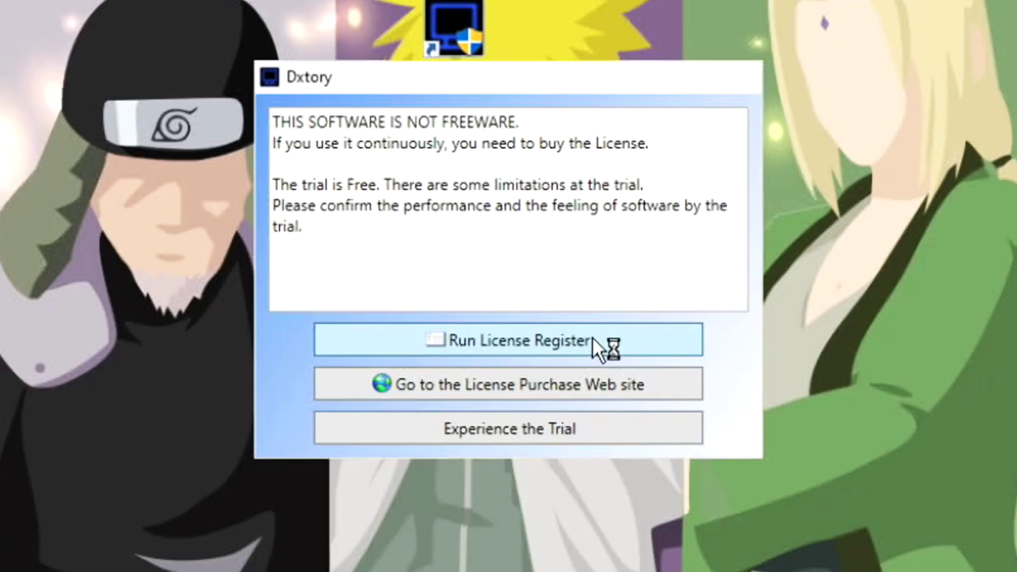
# Register Dxtory Pro using the licence file from the Licence folder
pyautogui.click(593, 337)
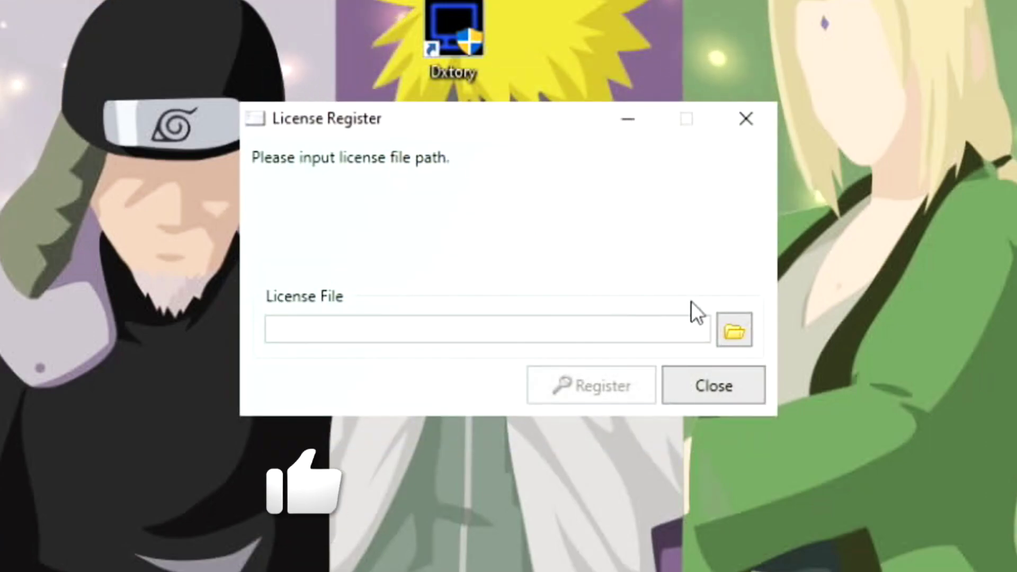
pyautogui.click(734, 332)
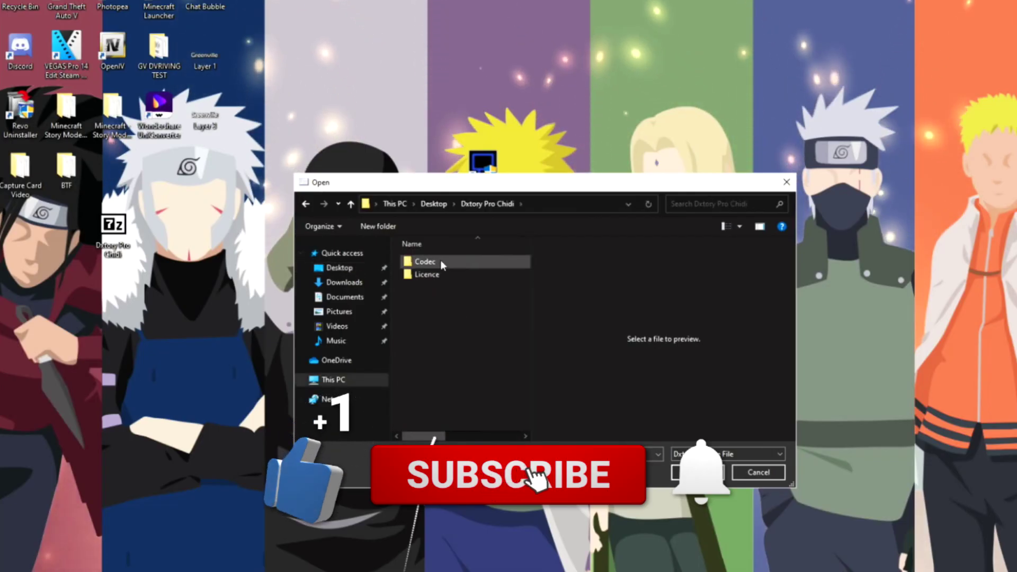
pyautogui.doubleClick(325, 262)
pyautogui.doubleClick(418, 232)
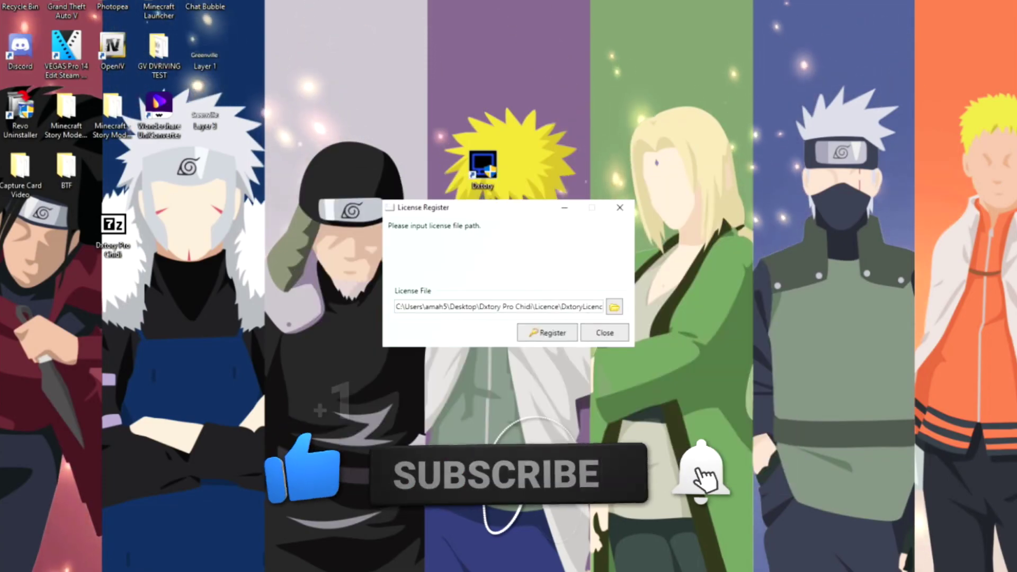
pyautogui.click(549, 334)
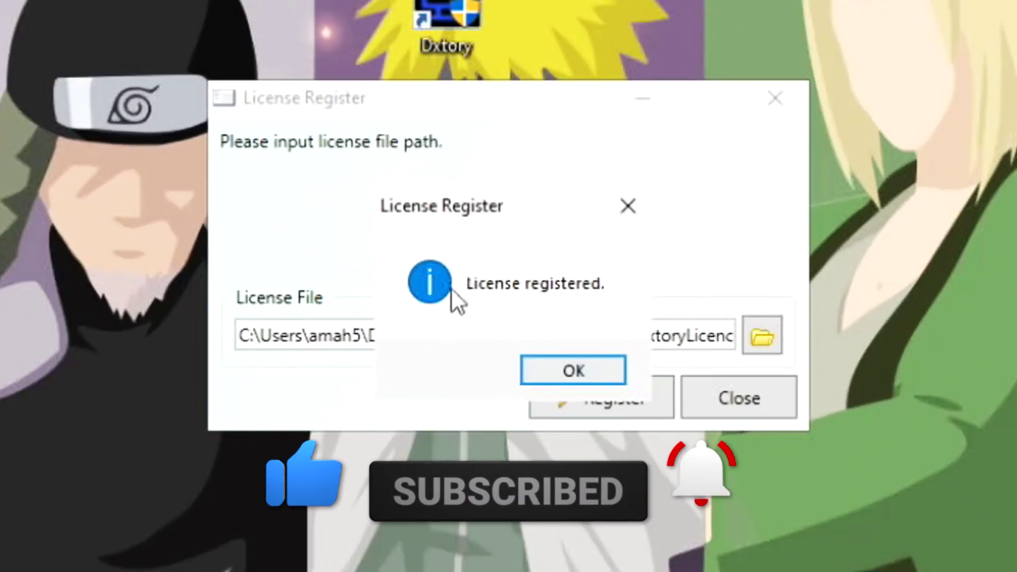
pyautogui.click(603, 367)
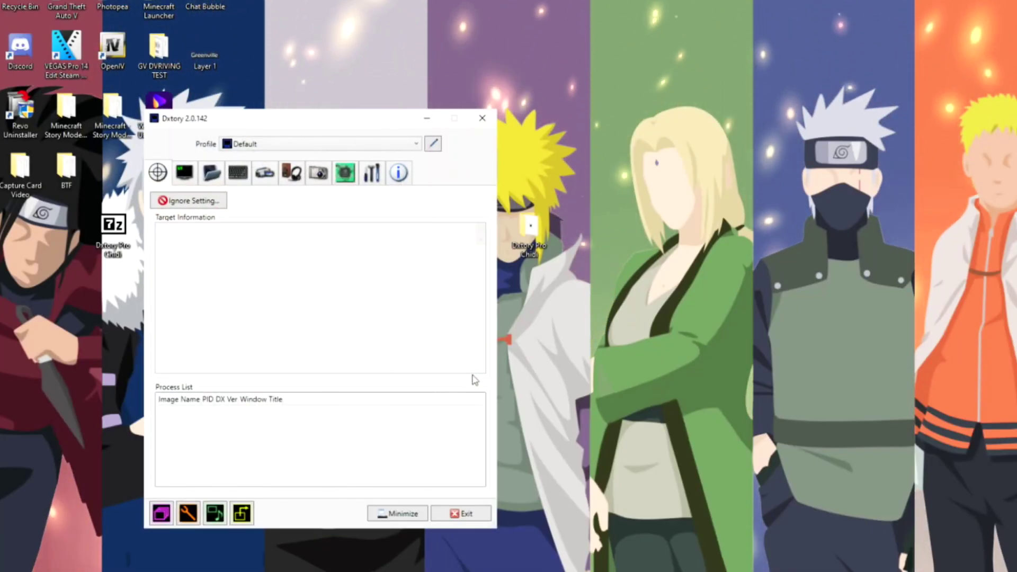
pyautogui.moveTo(351, 119); pyautogui.dragTo(592, 119)
pyautogui.click(639, 173)
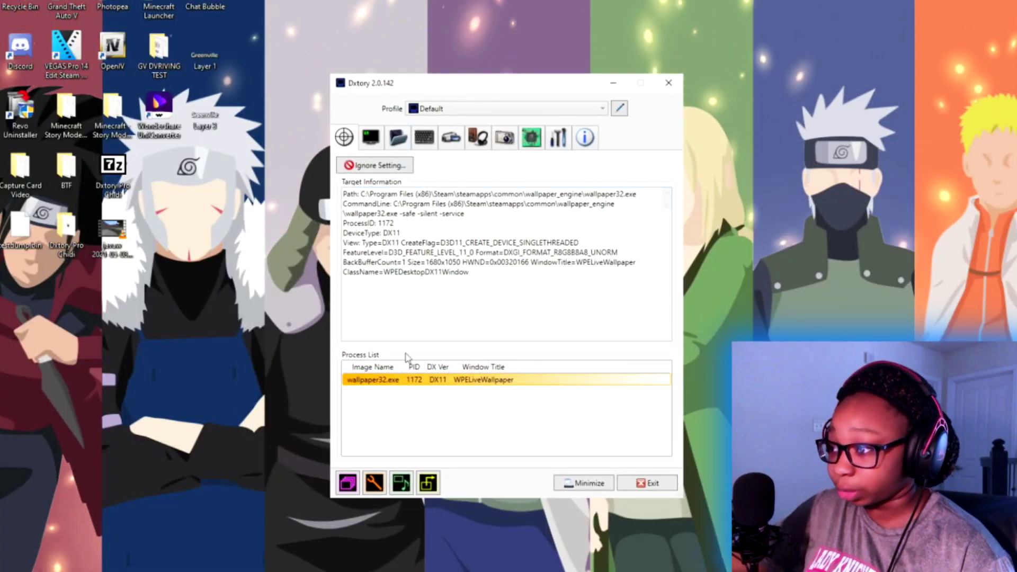
# Remove the existing Desktop entry from Dxtory's movie save folder list
pyautogui.click(398, 137)
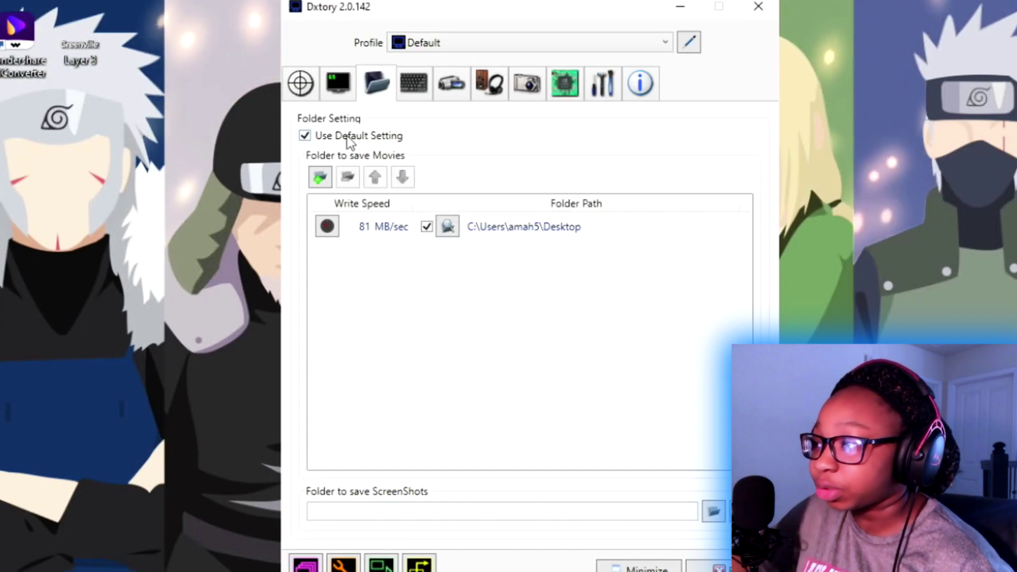
pyautogui.click(325, 230)
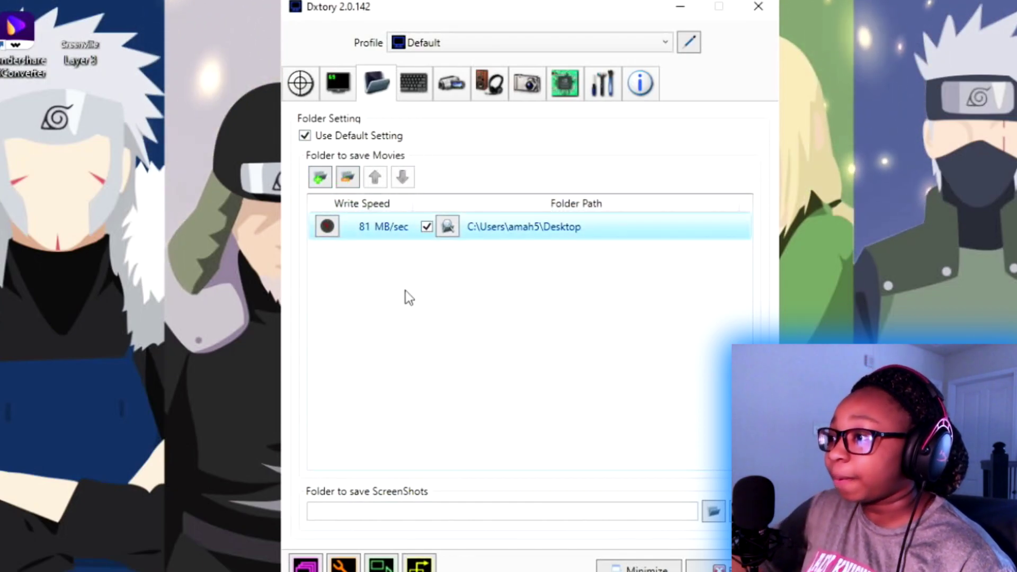
pyautogui.click(348, 178)
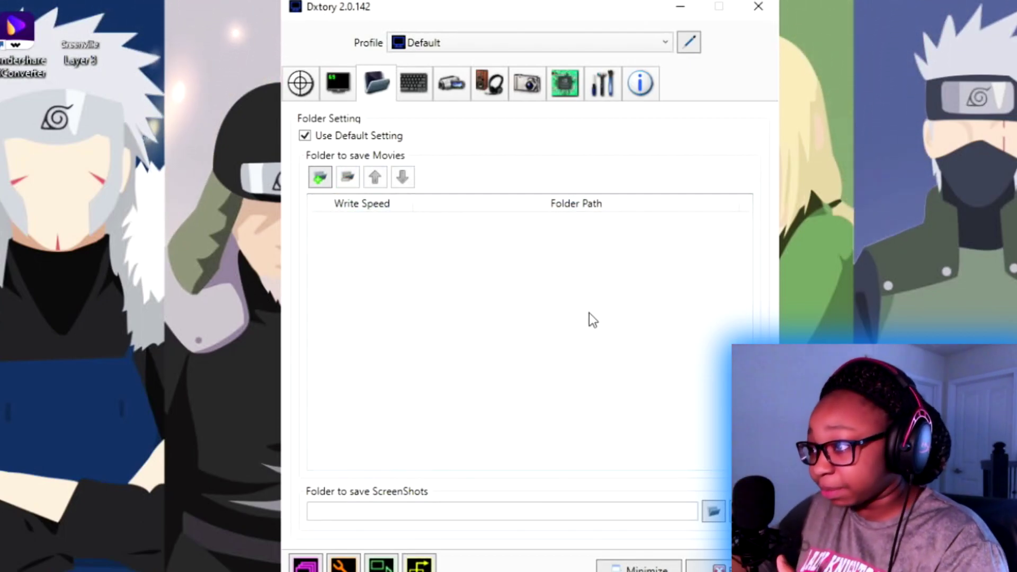
# Add the Desktop folder back as the movie save folder
pyautogui.click(315, 184)
pyautogui.scroll(-1, 531, 365)
pyautogui.scroll(1, 552, 334)
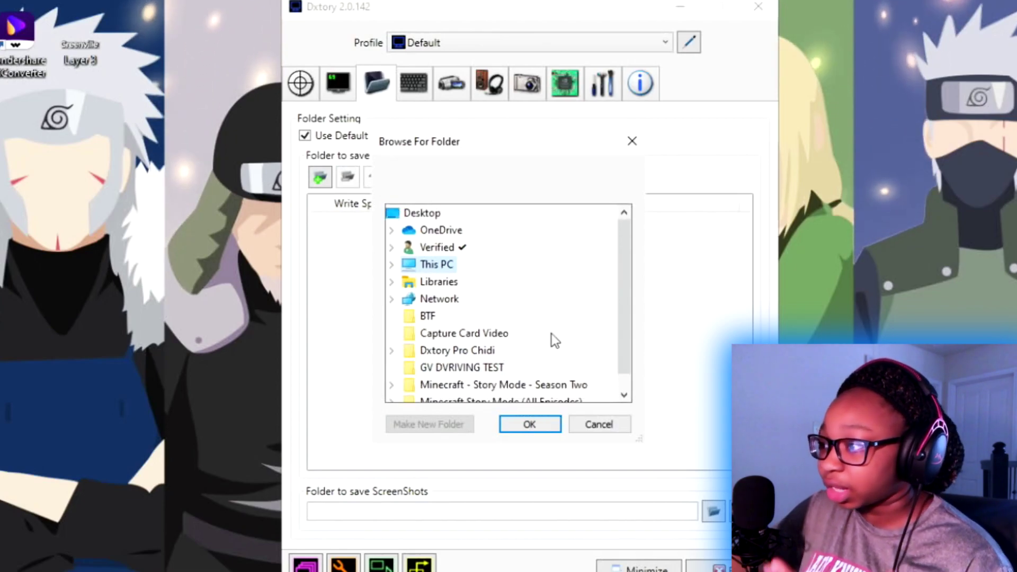
pyautogui.click(549, 425)
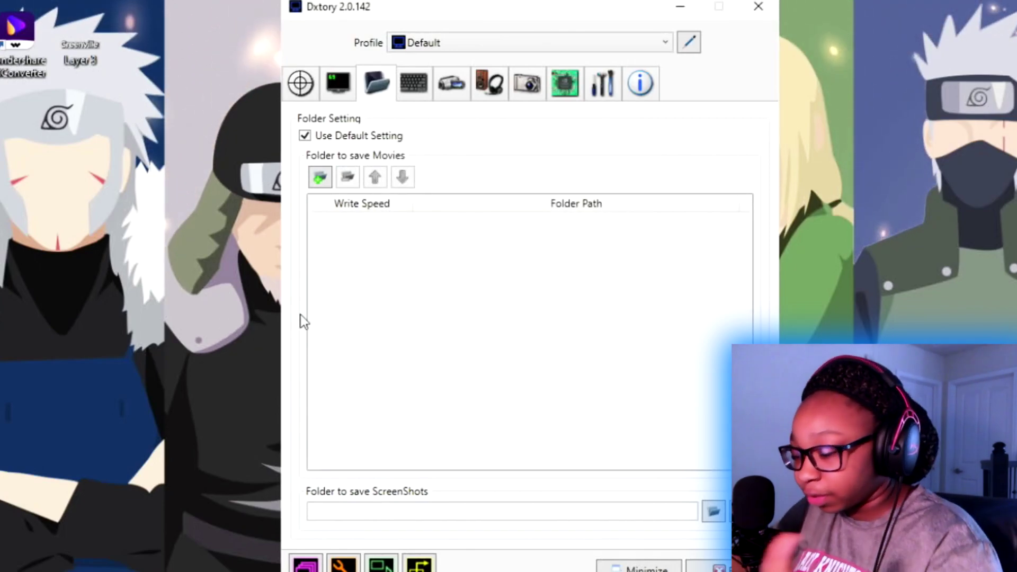
pyautogui.click(314, 183)
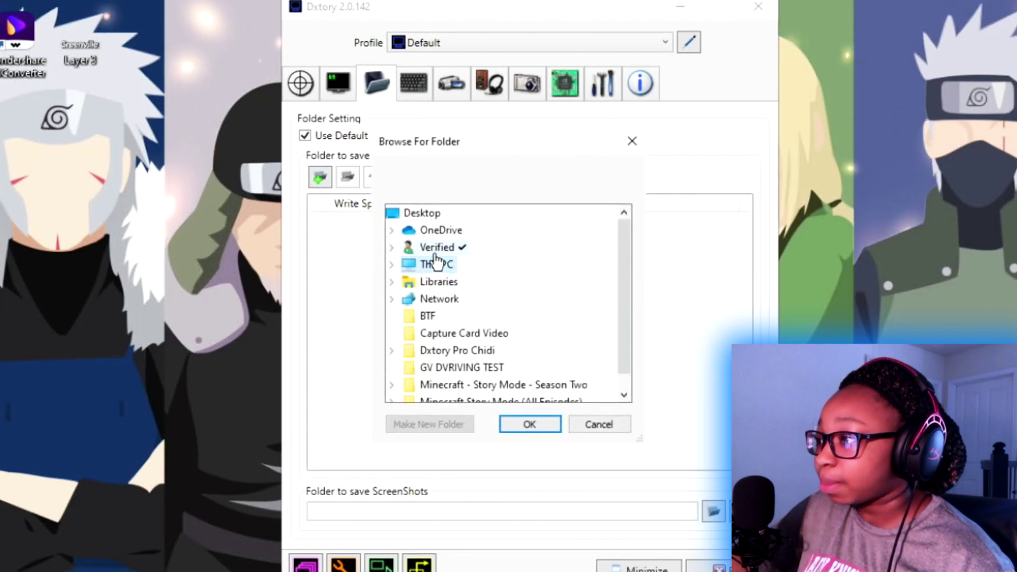
pyautogui.click(424, 213)
pyautogui.click(536, 427)
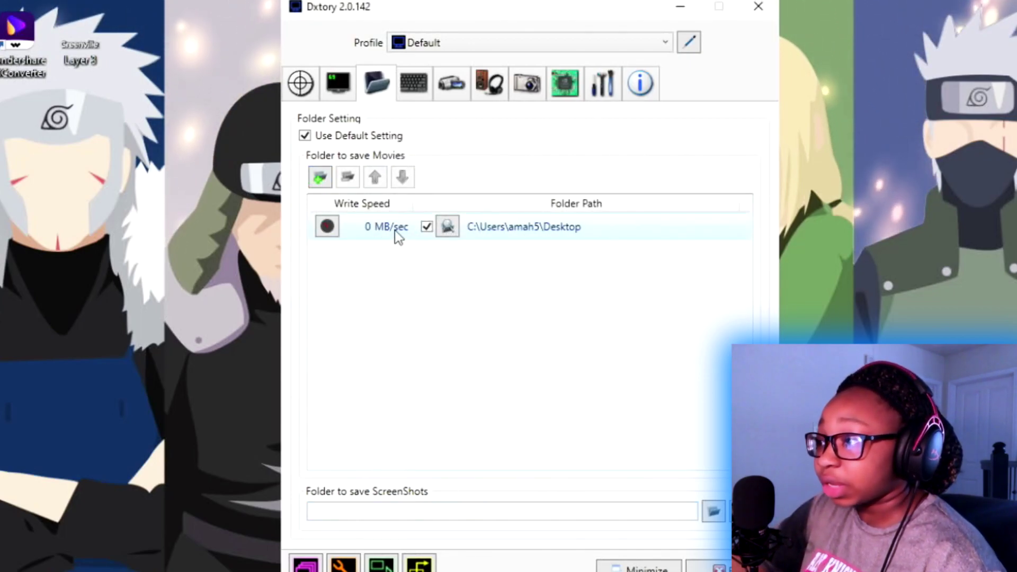
# Benchmark the Desktop folder's write speed at 101 MB/sec and confirm it as the save folder
pyautogui.click(327, 227)
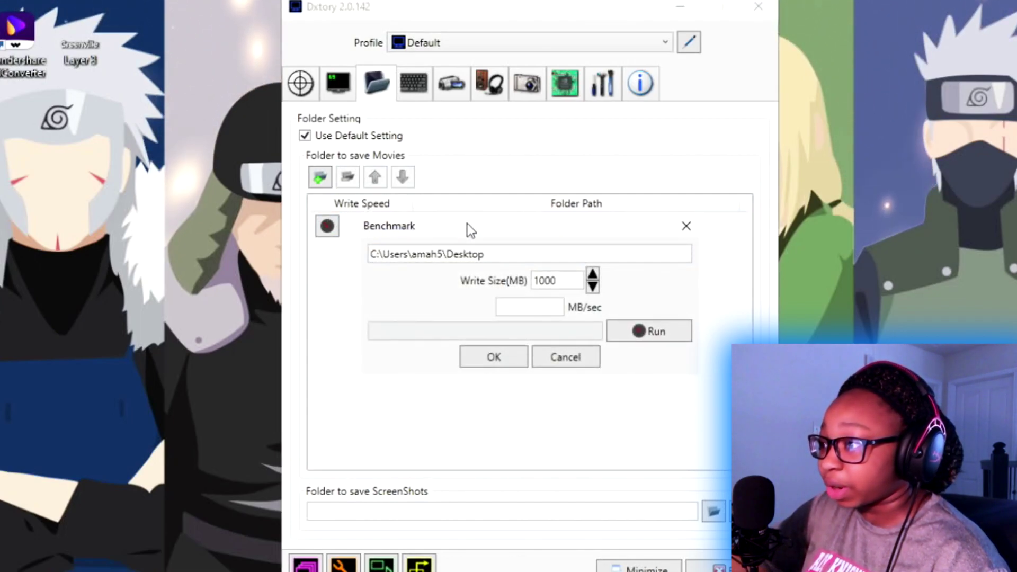
pyautogui.click(636, 329)
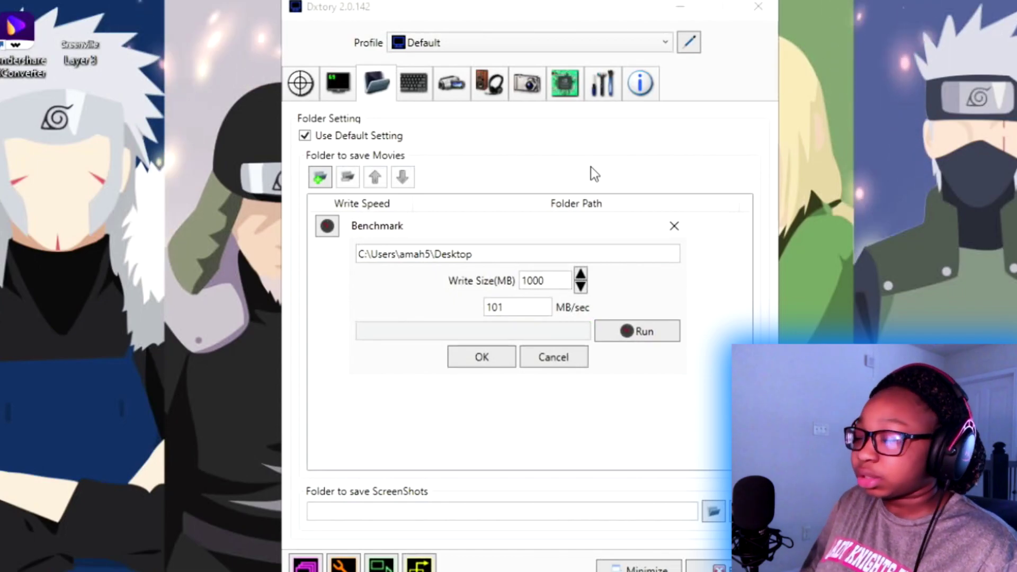
pyautogui.press('Return')
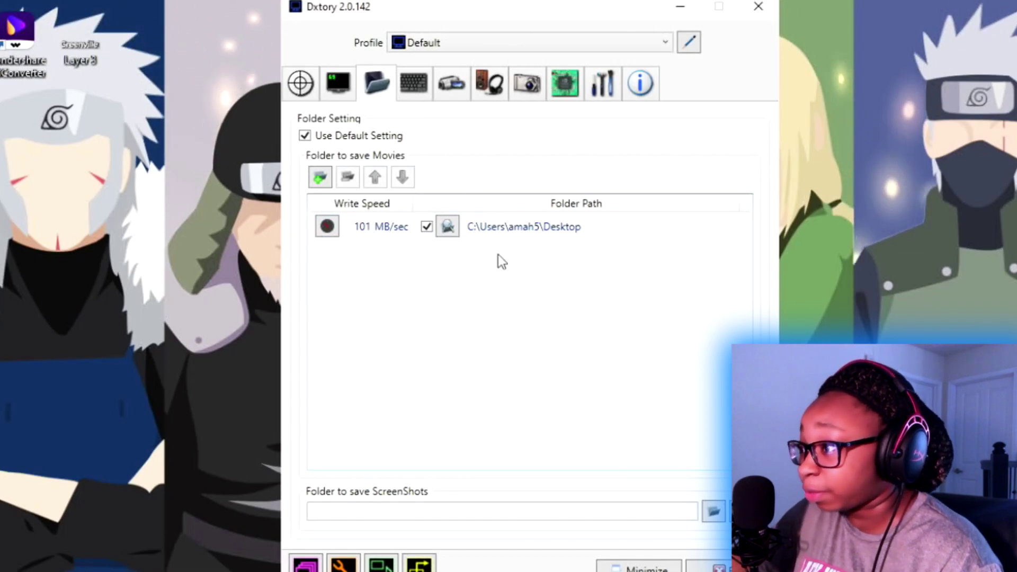
# Review the F7 movie capture and F11 screenshot hotkeys, then switch to Movie settings
pyautogui.click(413, 87)
pyautogui.moveTo(433, 7); pyautogui.dragTo(354, 1)
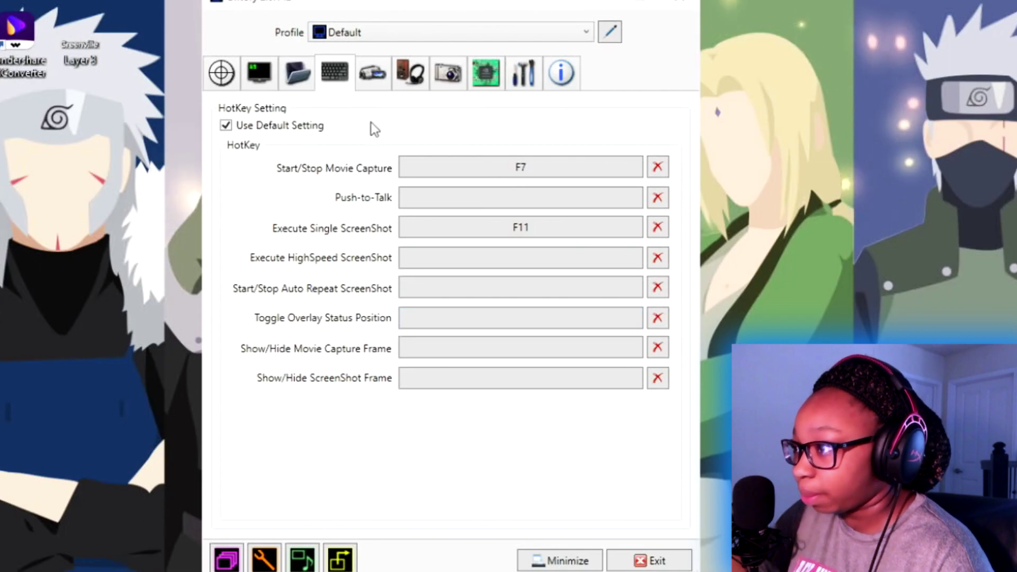
pyautogui.click(374, 84)
pyautogui.moveTo(392, 1); pyautogui.dragTo(434, 14)
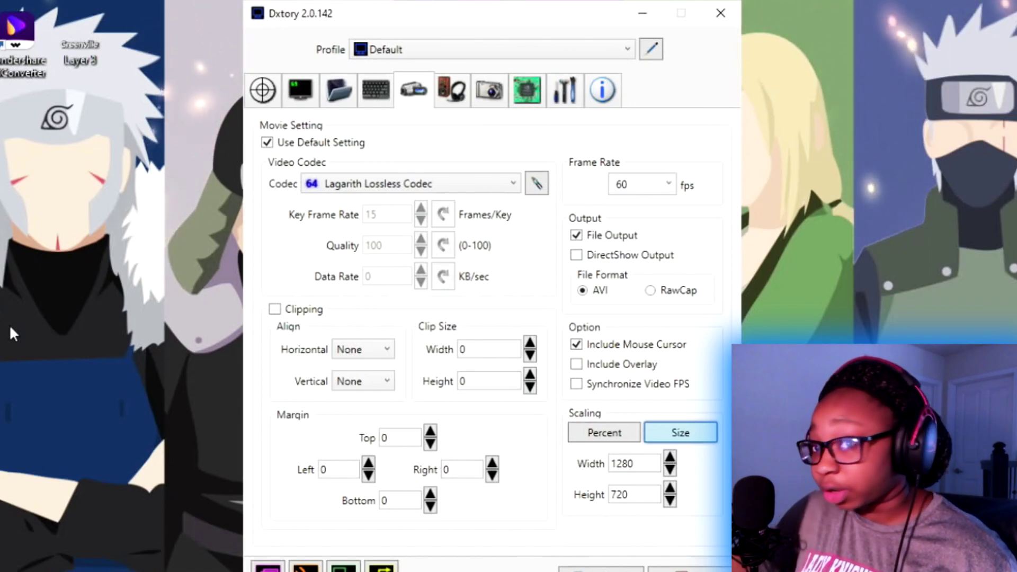
# Check the codec list and locate the Lagarith codec setup file in the Codec folder
pyautogui.click(374, 184)
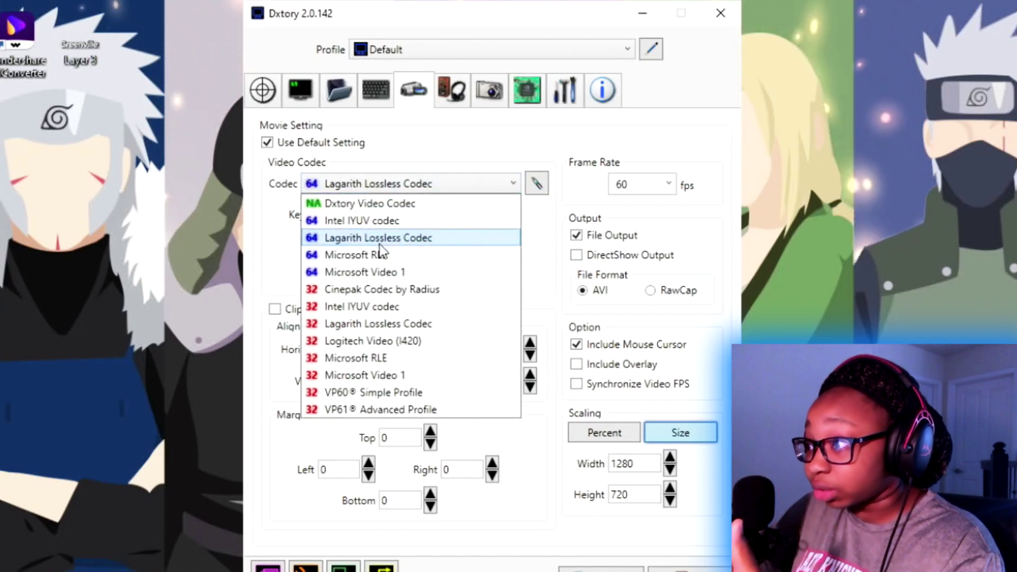
pyautogui.click(376, 237)
pyautogui.hotkey('alt', 'Tab')
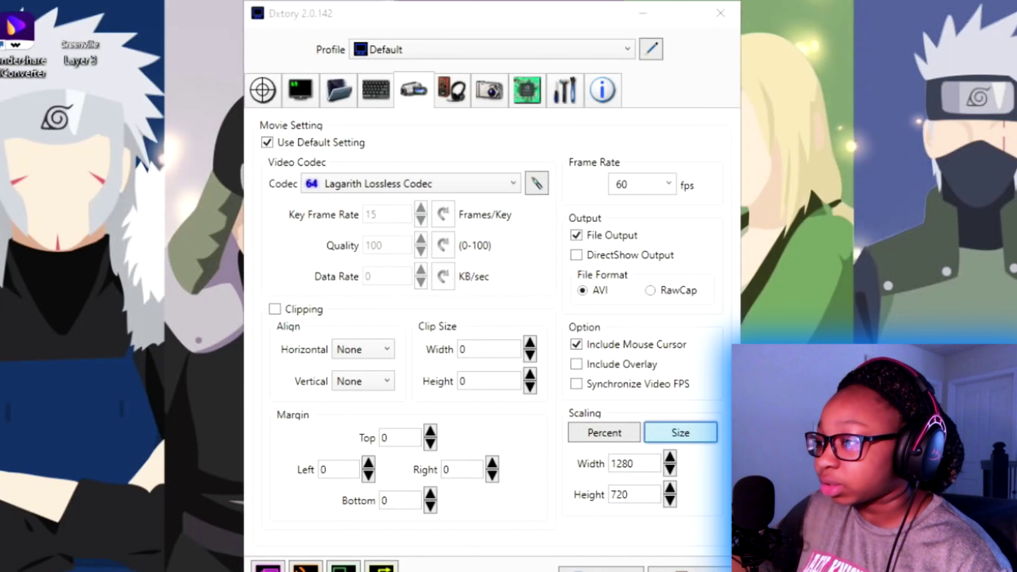
pyautogui.doubleClick(233, 236)
pyautogui.moveTo(267, 284); pyautogui.dragTo(282, 235)
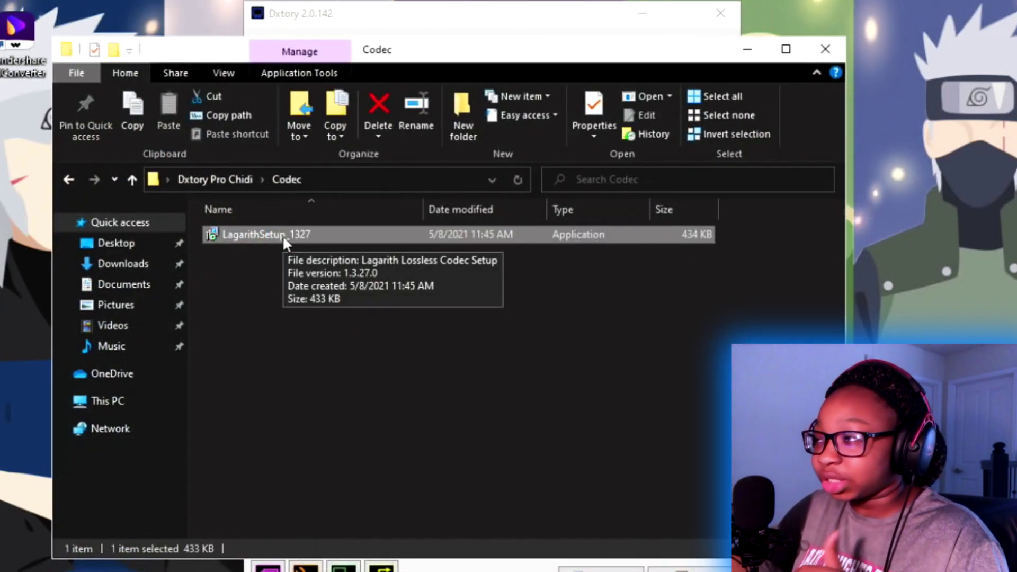
pyautogui.click(748, 48)
# Select the 64-bit Lagarith Lossless Codec and open its configuration dialog
pyautogui.click(380, 184)
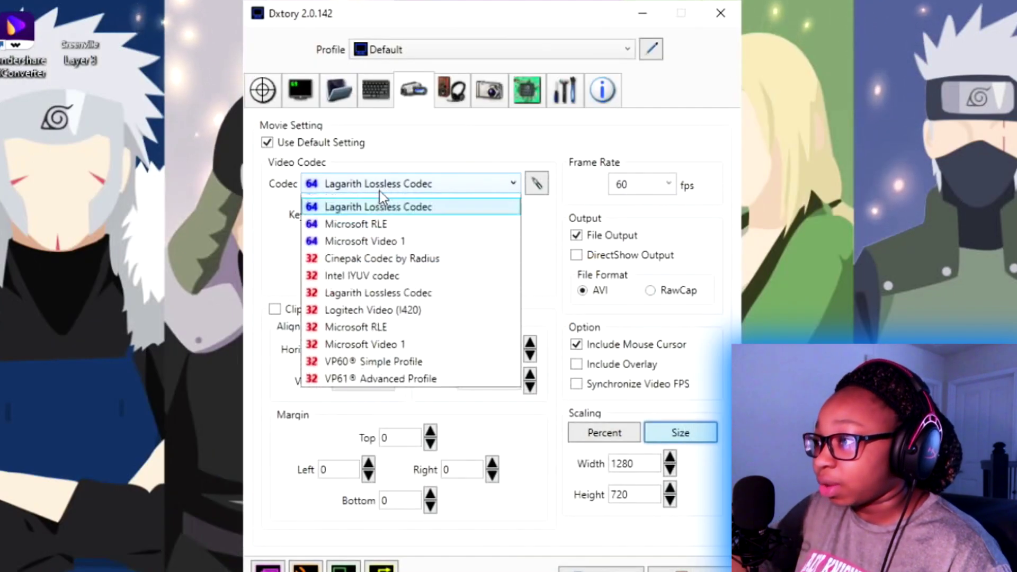
pyautogui.click(404, 238)
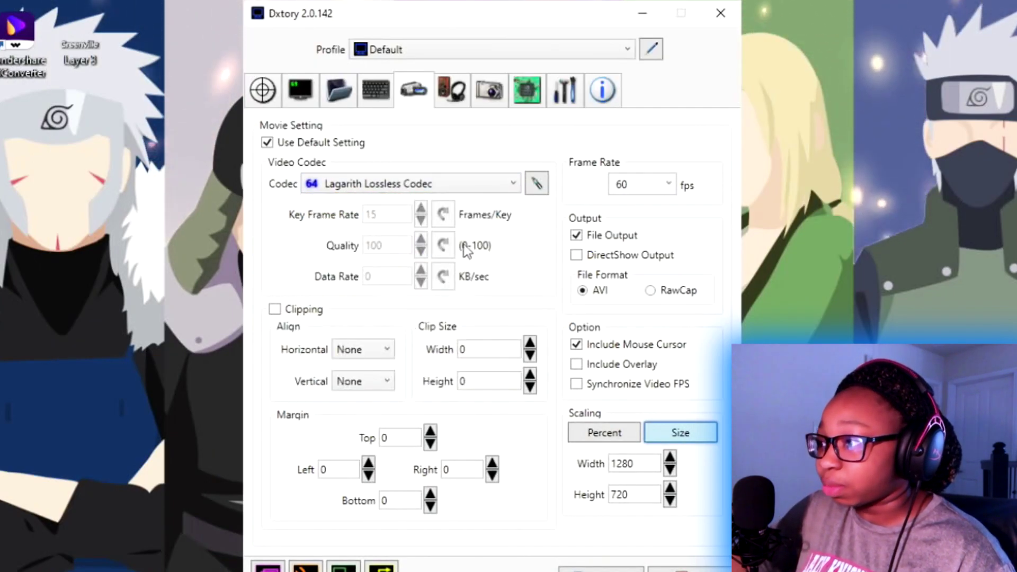
pyautogui.click(537, 183)
pyautogui.moveTo(364, 37); pyautogui.dragTo(377, 172)
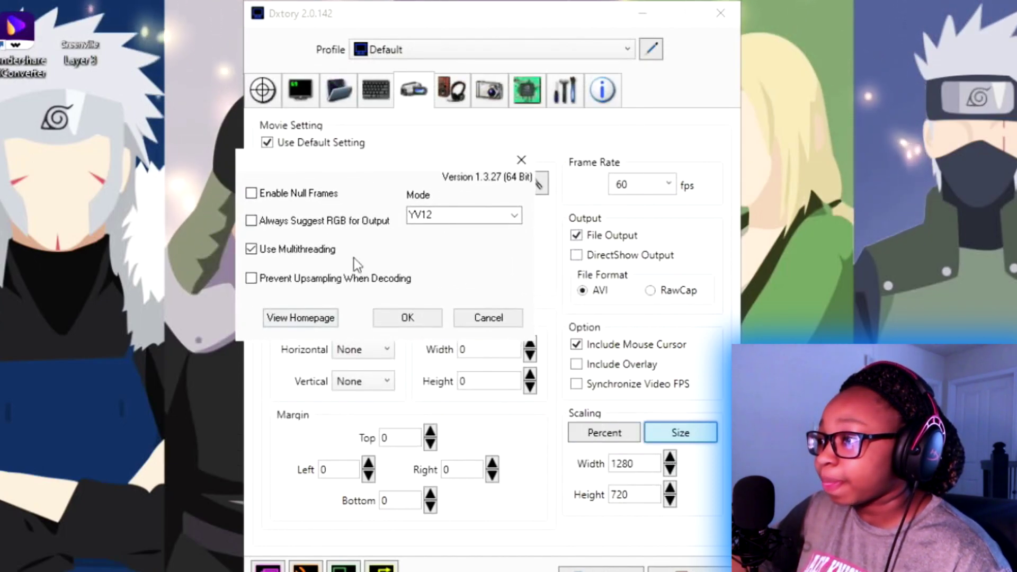
# Keep Lagarith in YV12 mode with multithreading on and confirm the codec settings
pyautogui.click(413, 214)
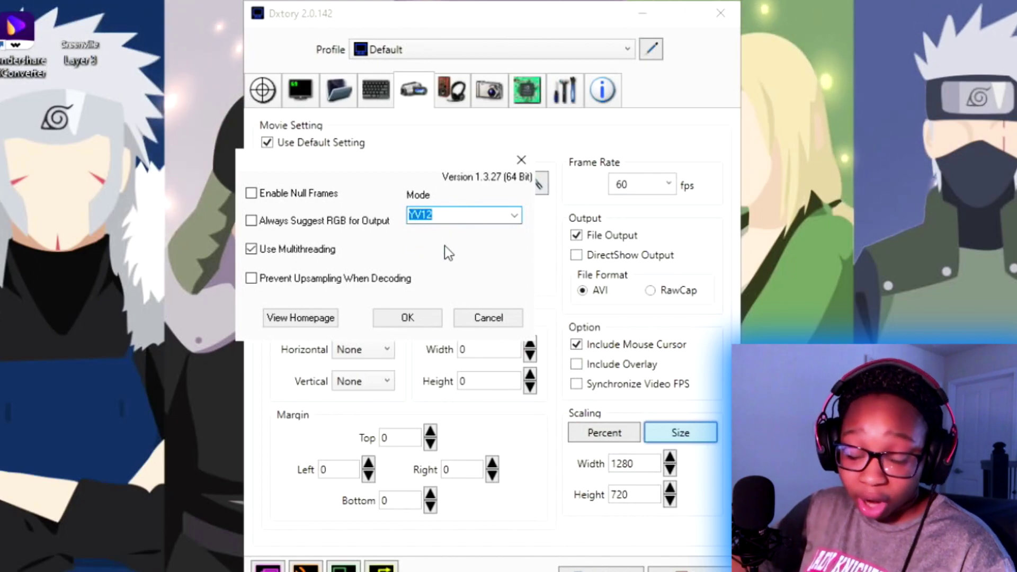
pyautogui.click(515, 216)
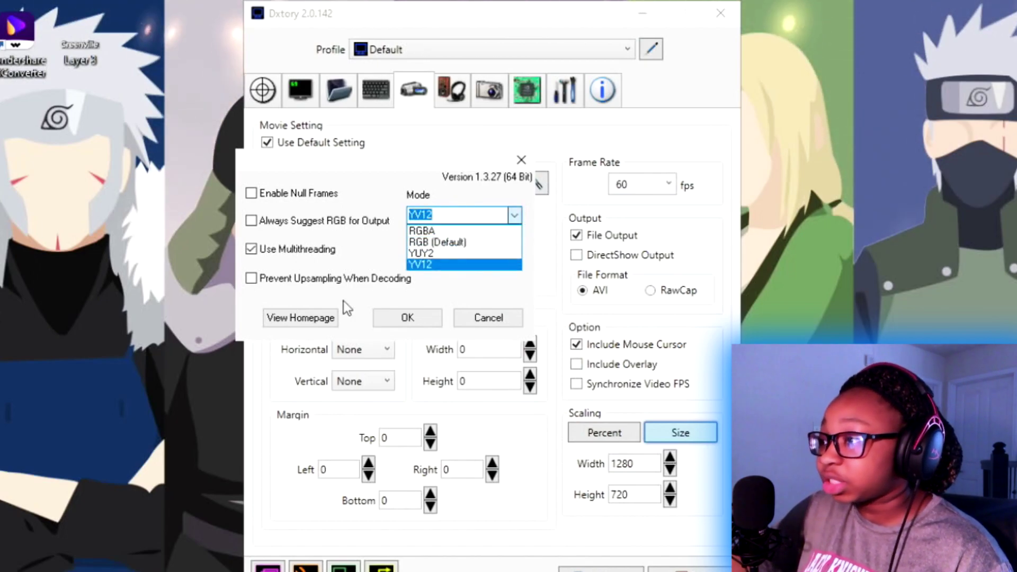
pyautogui.click(422, 319)
pyautogui.click(408, 317)
pyautogui.moveTo(379, 24); pyautogui.dragTo(388, 0)
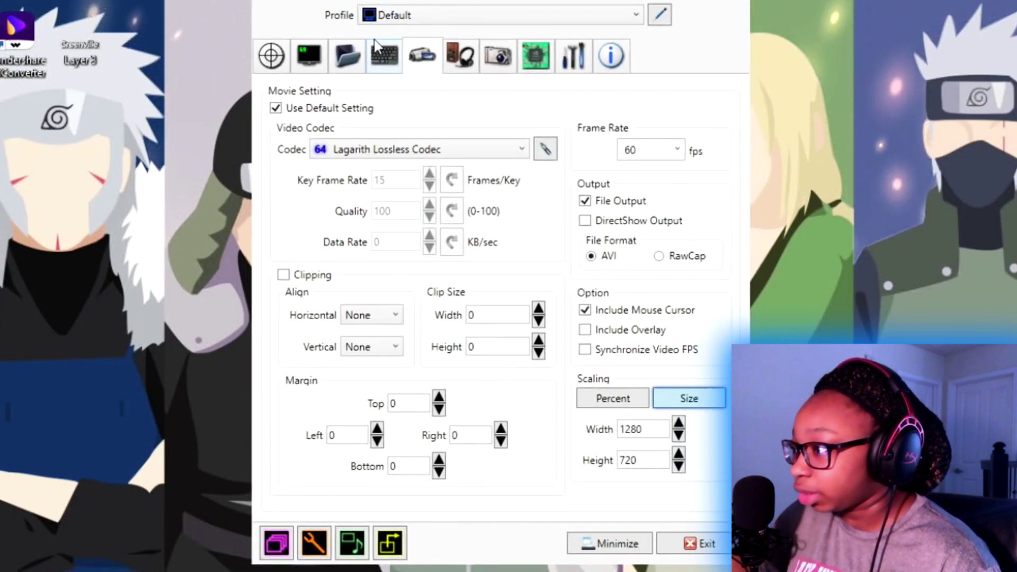
# Set the frame rate to 60 fps and size-based scaling to 1280 × 720
pyautogui.click(677, 150)
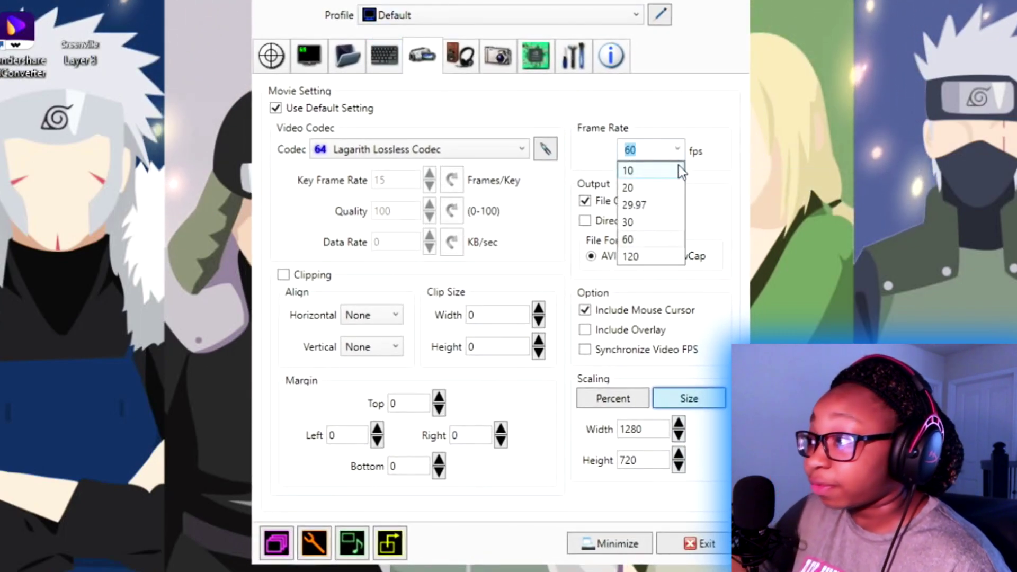
pyautogui.click(654, 239)
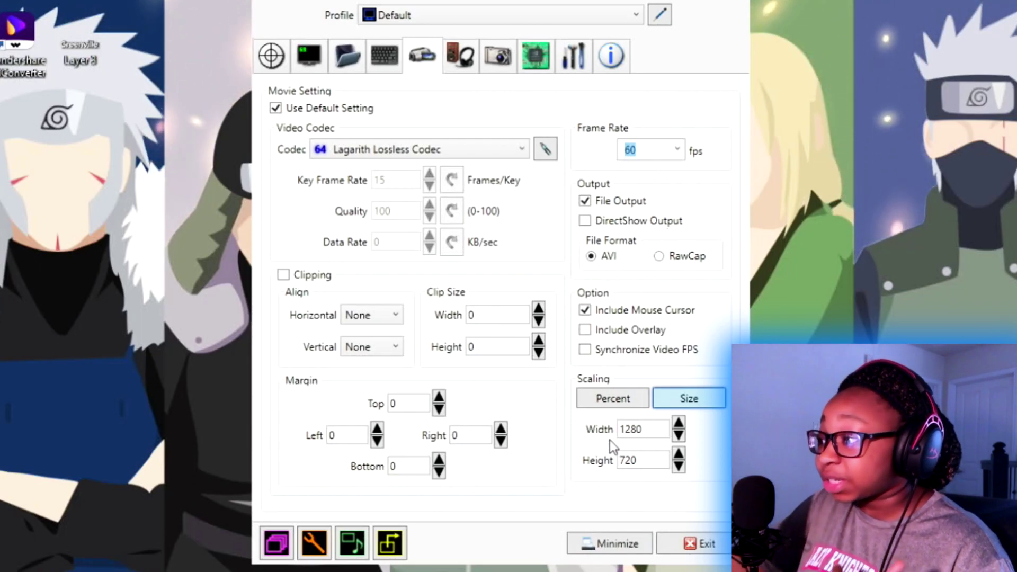
pyautogui.doubleClick(643, 429)
pyautogui.moveTo(647, 459); pyautogui.dragTo(608, 462)
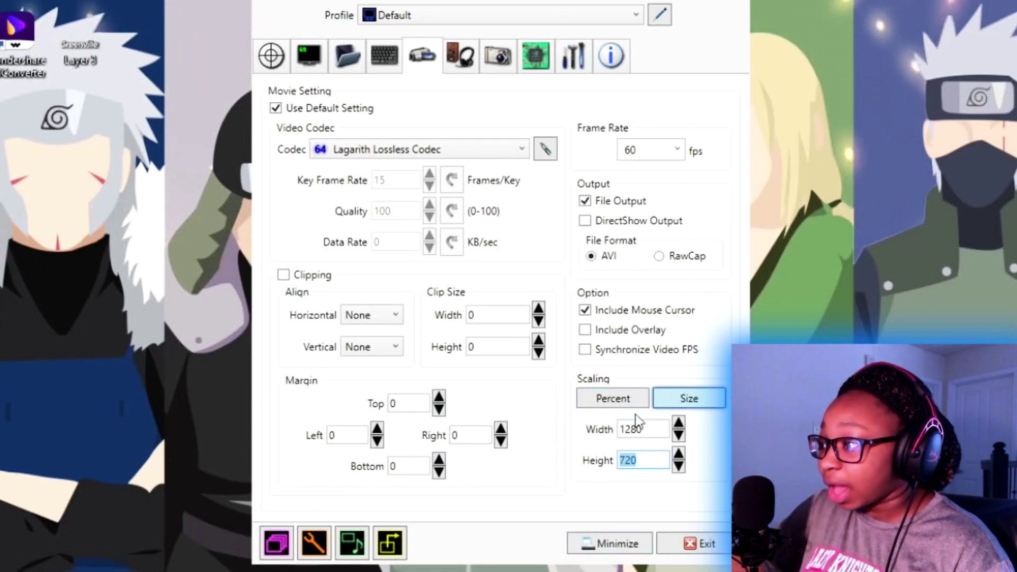
pyautogui.click(691, 401)
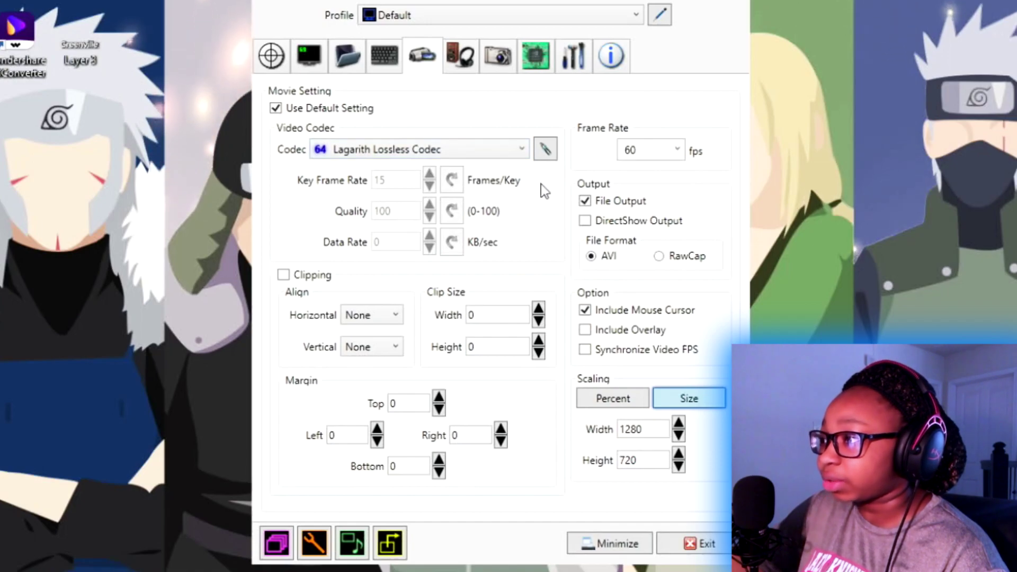
# Reopen the Lagarith codec settings window and confirm it with OK
pyautogui.click(545, 149)
pyautogui.moveTo(403, 29); pyautogui.dragTo(474, 142)
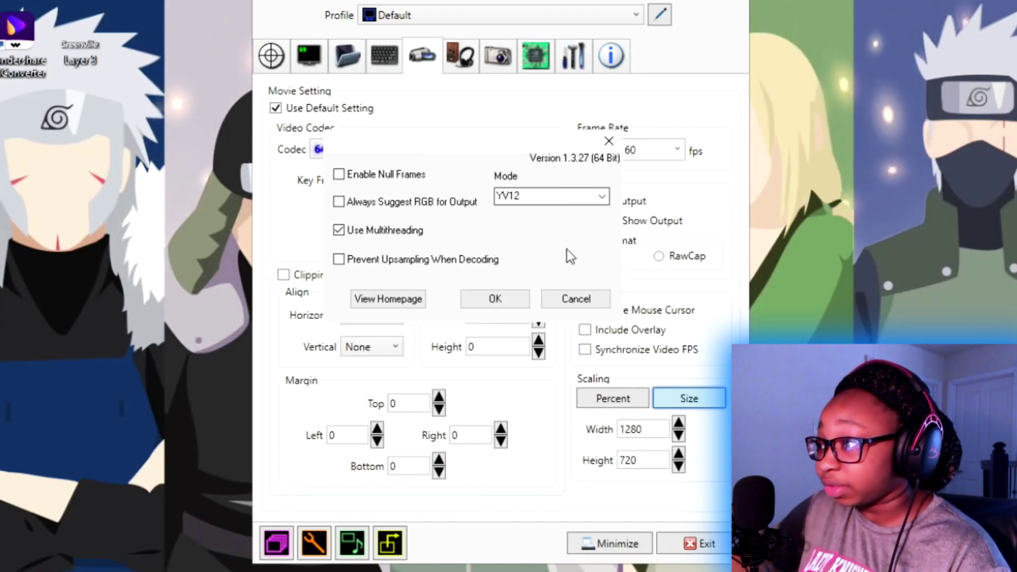
pyautogui.click(483, 300)
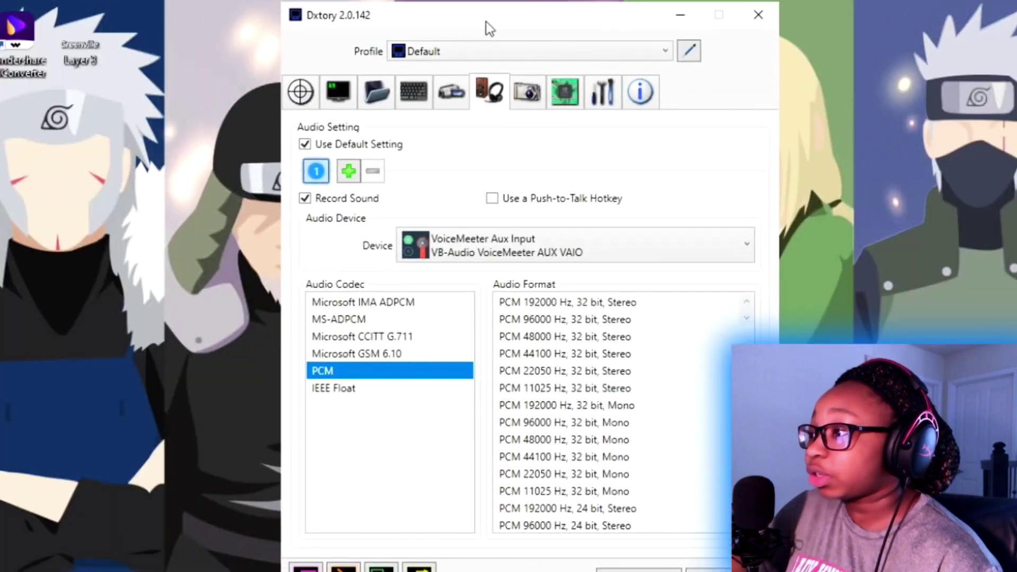
# Switch the audio recording device from VoiceMeeter Aux Input to VoiceMeeter Input (VB-Audio VoiceMeeter VAIO)
pyautogui.moveTo(511, 29); pyautogui.dragTo(498, 0)
pyautogui.click(443, 189)
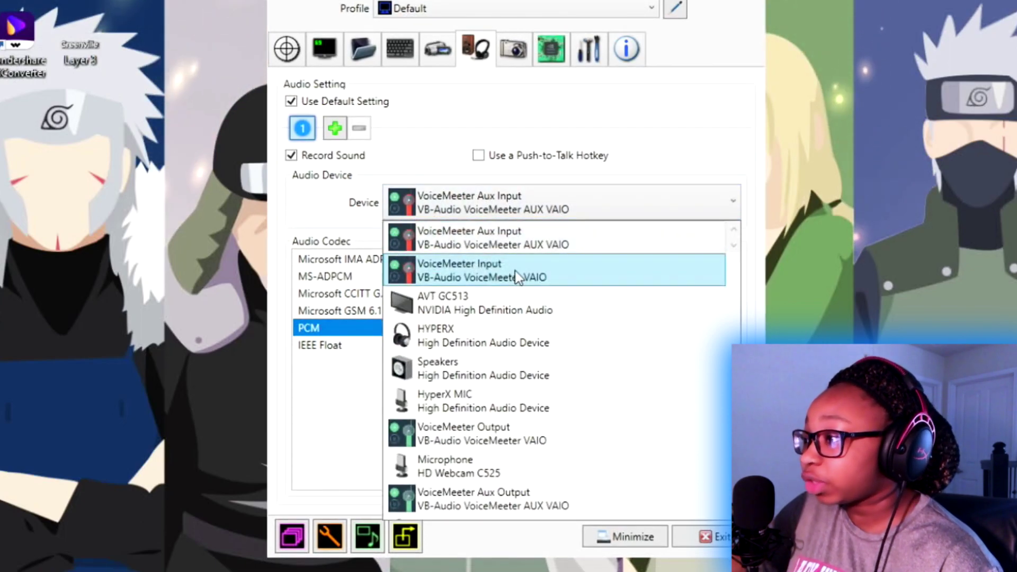
pyautogui.click(516, 271)
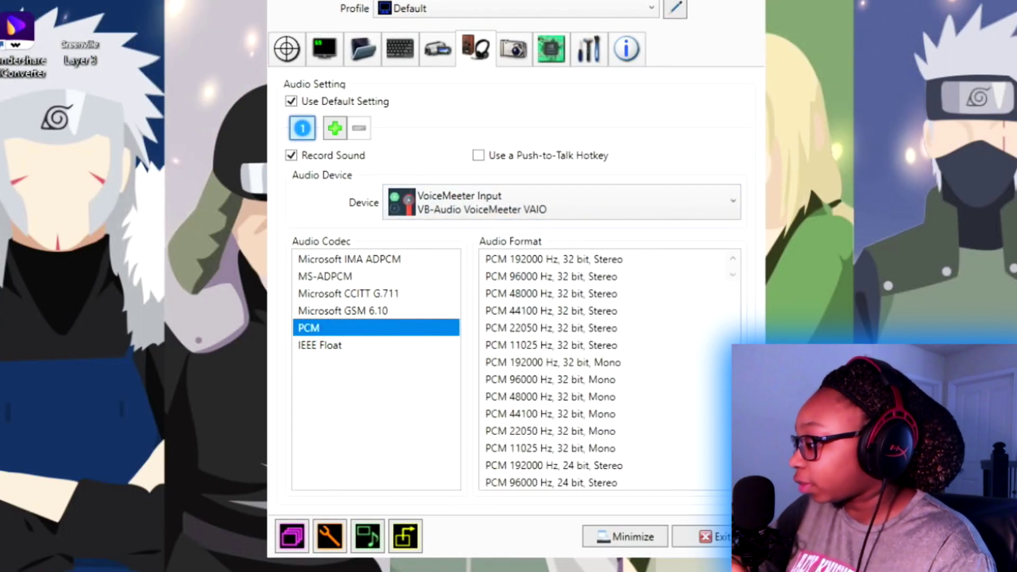
pyautogui.click(557, 209)
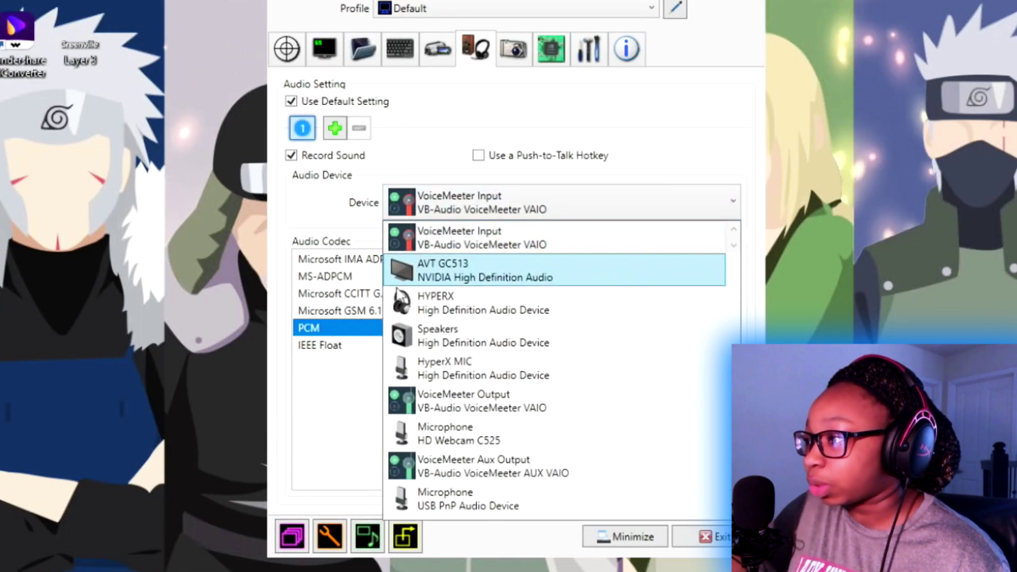
pyautogui.scroll(1, 467, 246)
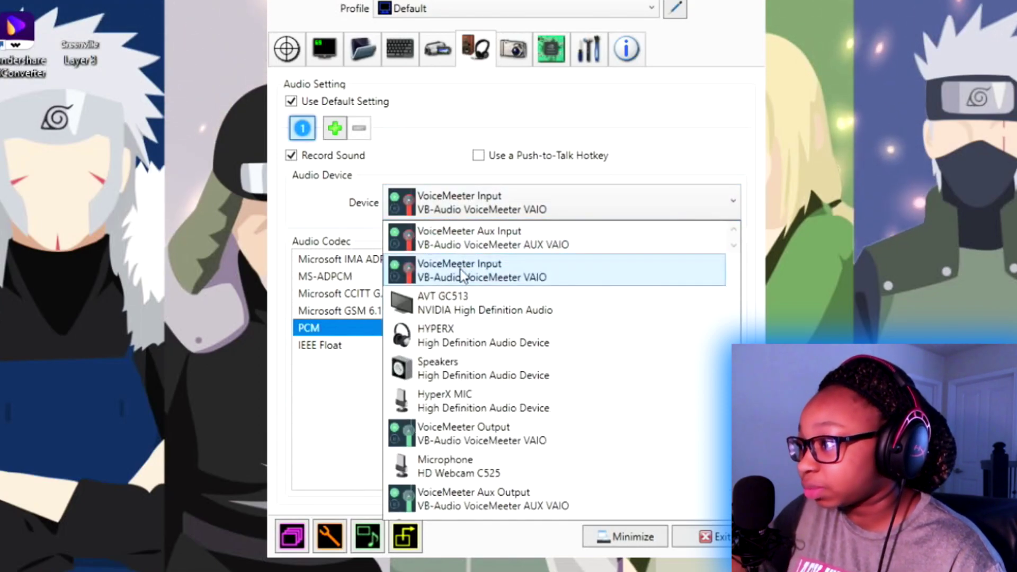
pyautogui.click(460, 269)
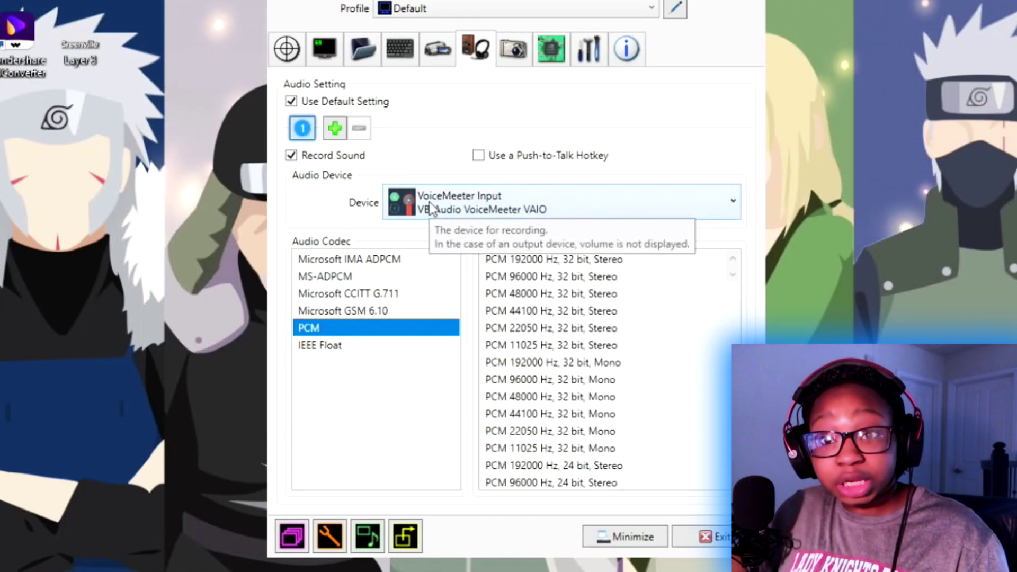